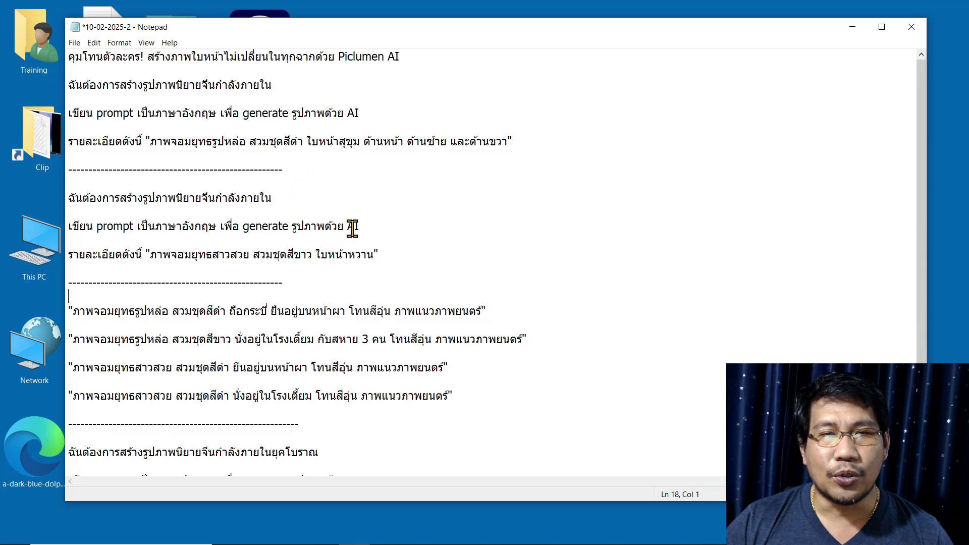
Step: Delete the wording "ด้านหน้า ด้านซ้าย และด้านขวา" and the space before it from the black-robed hero's description in the first request
left_click(372, 141)
type("าน")
left_click_drag(365, 142, 505, 143)
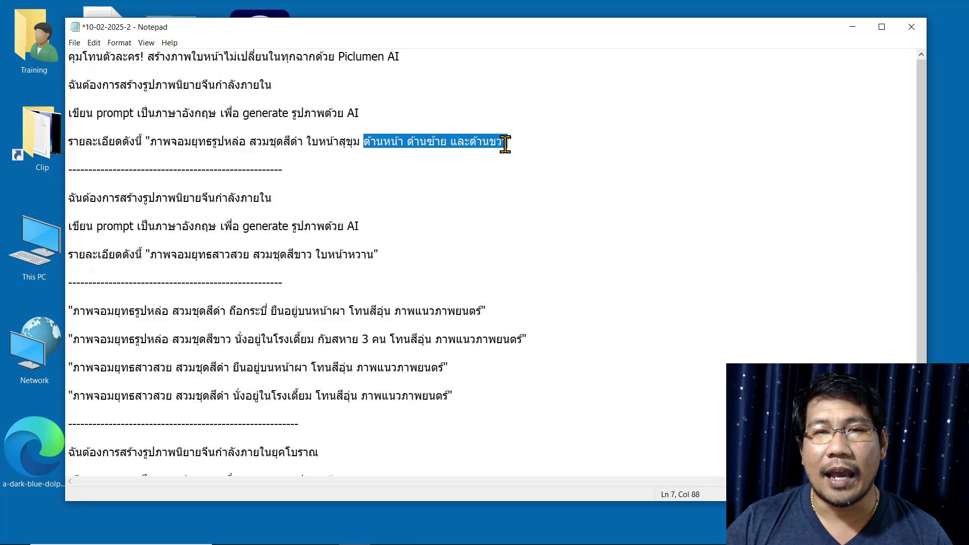
key("BackSpace")
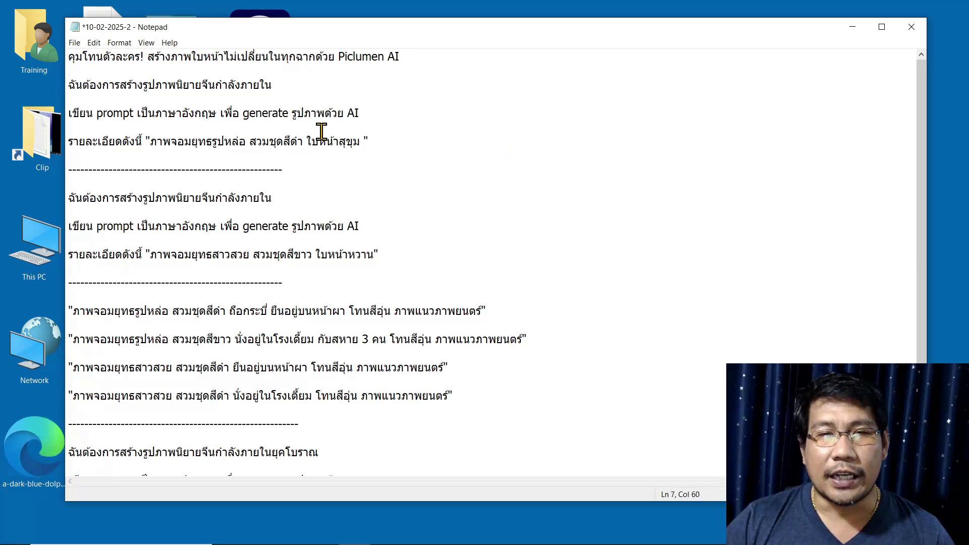
key("BackSpace")
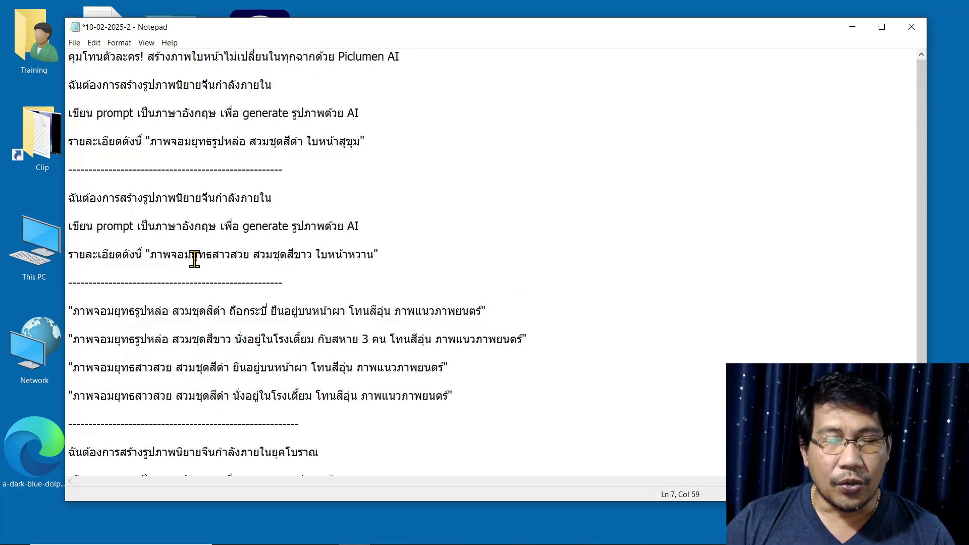
Step: Copy the first request's three lines, from "ฉันต้องการสร้างรูปภาพนิยายจีนกำลังภายใน" through the black-robed hero's description
scroll(222, 250, "down", 2)
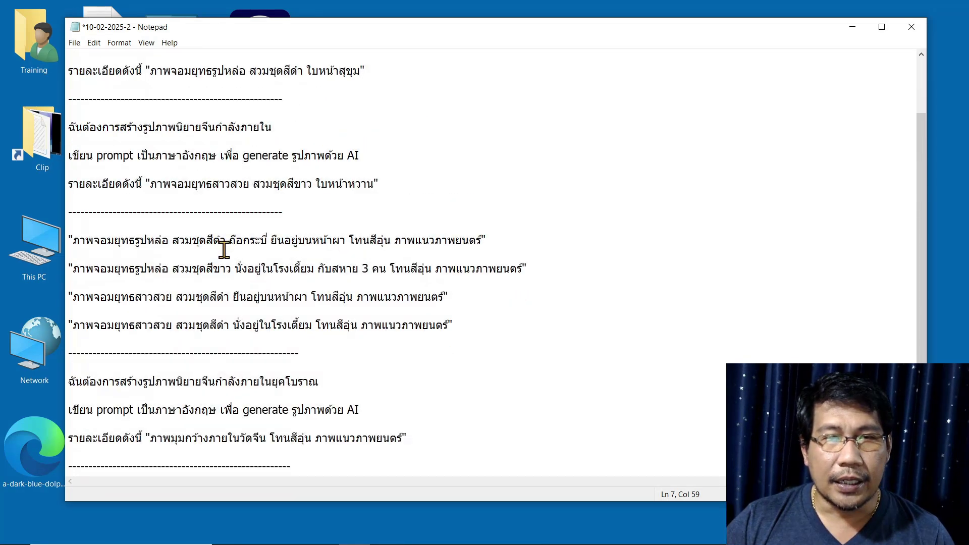
scroll(246, 252, "up", 2)
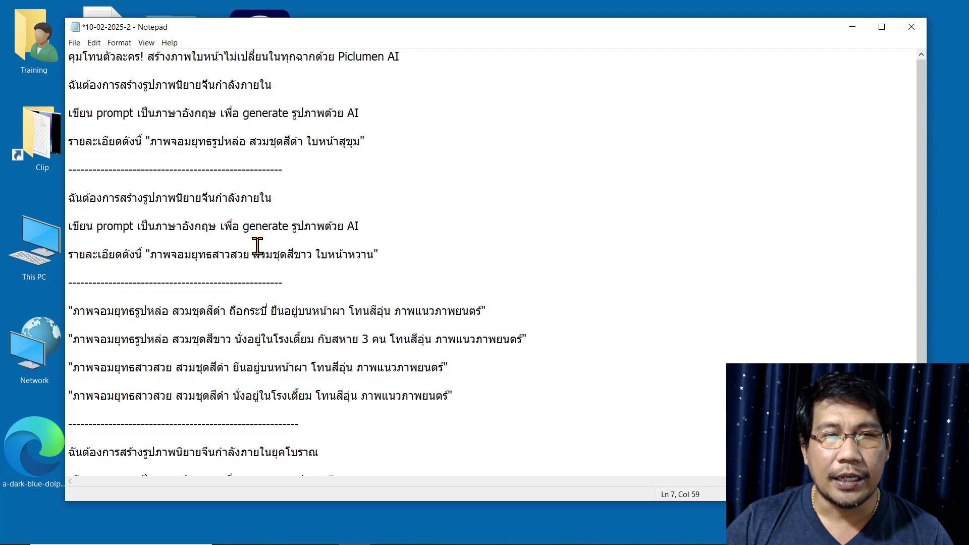
left_click_drag(403, 143, 61, 87)
right_click(186, 110)
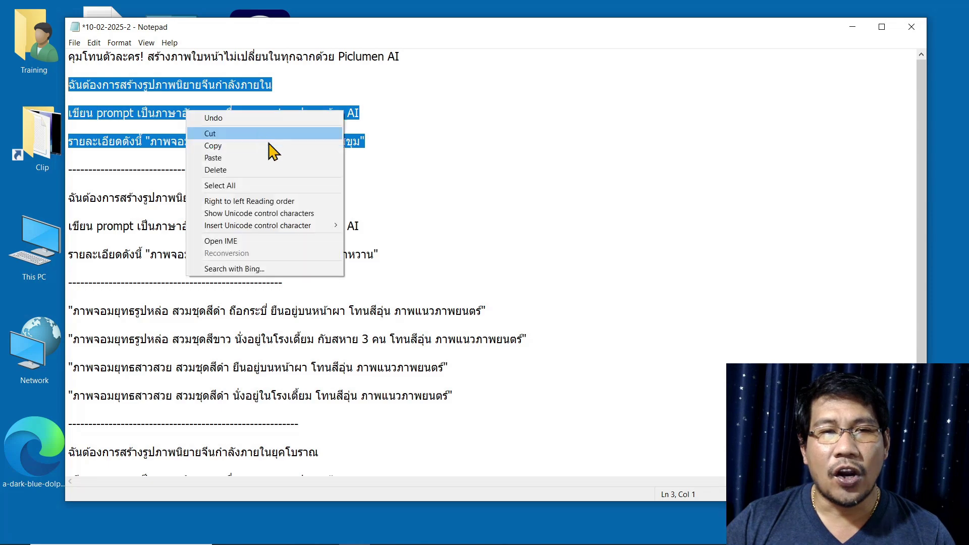
left_click(263, 147)
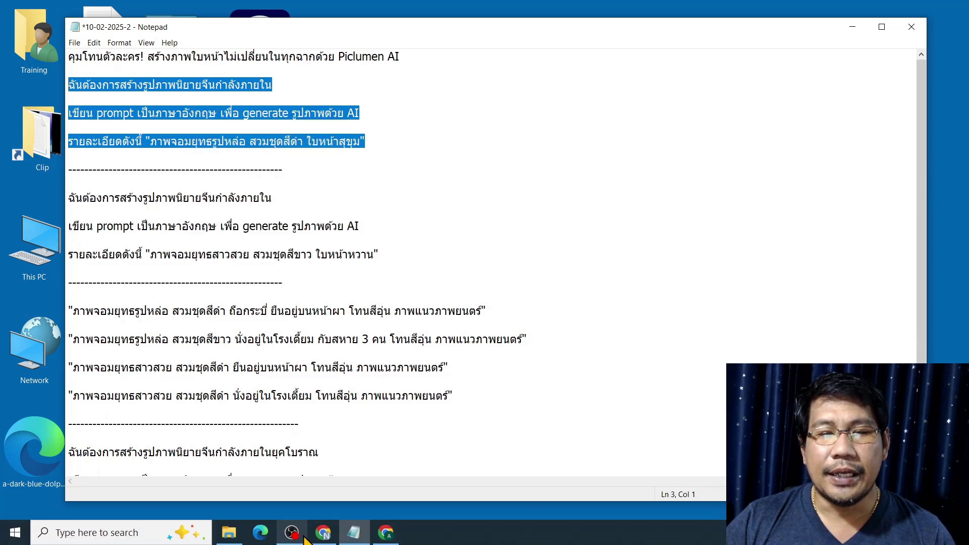
Step: Switch to the DeepSeek chat, paste the copied request for the calm black-robed hero, and send it
left_click(322, 536)
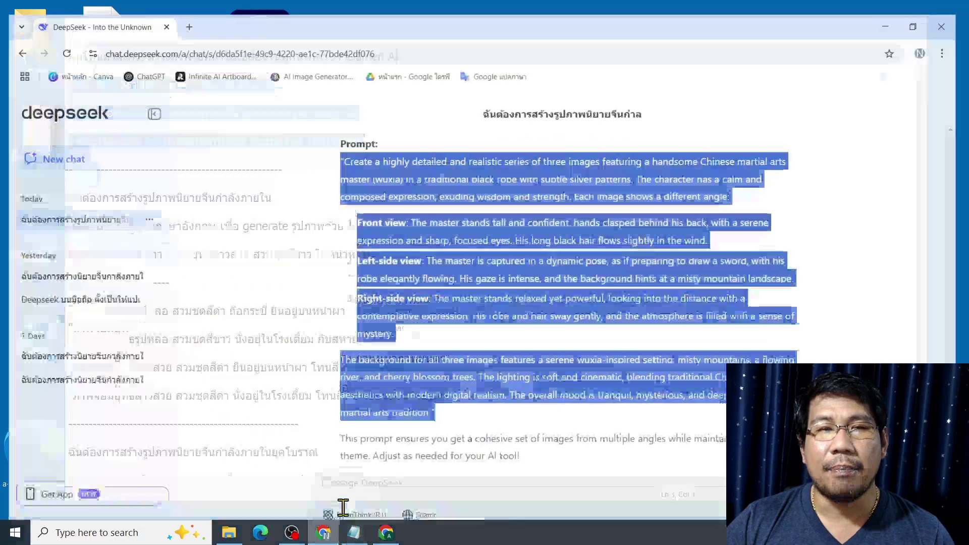
scroll(448, 333, "down", 2)
left_click(471, 485)
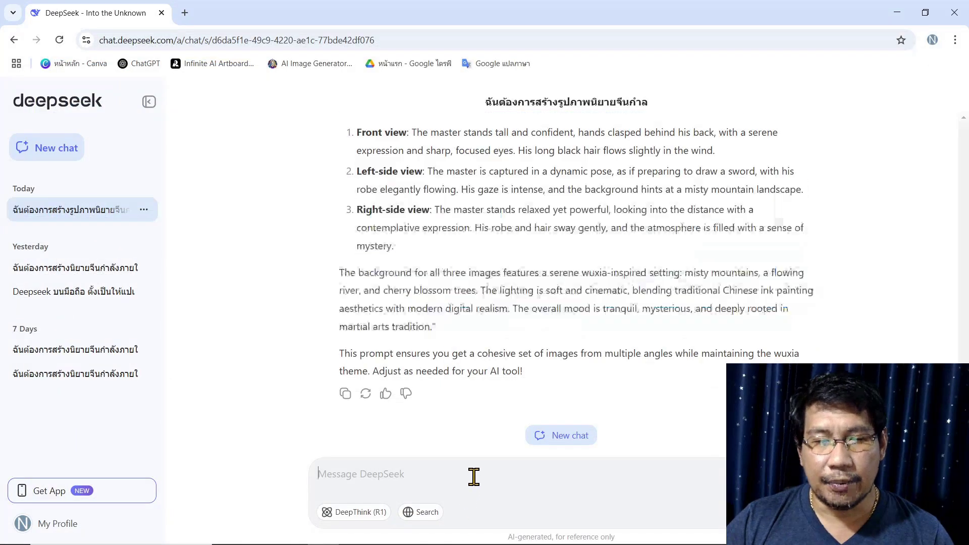
key("ctrl+v")
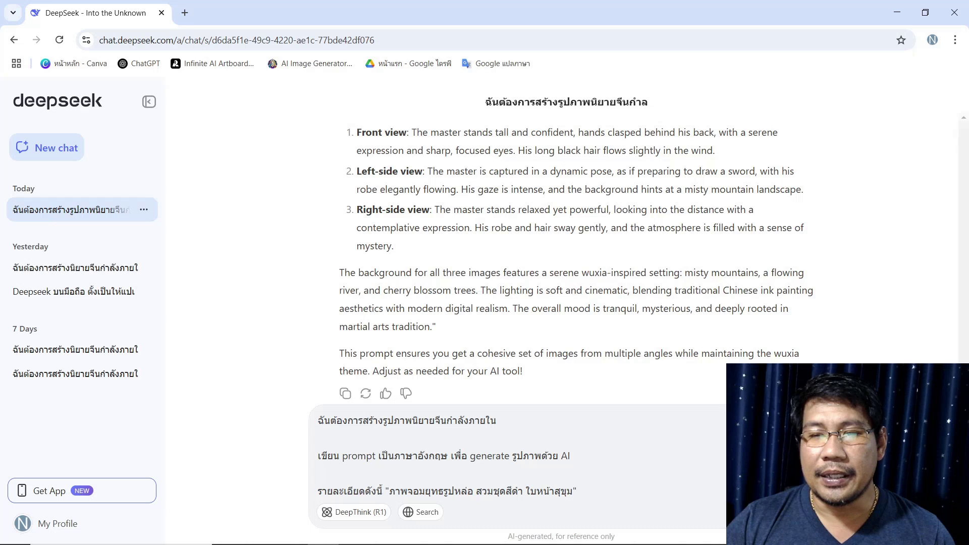
key("Return")
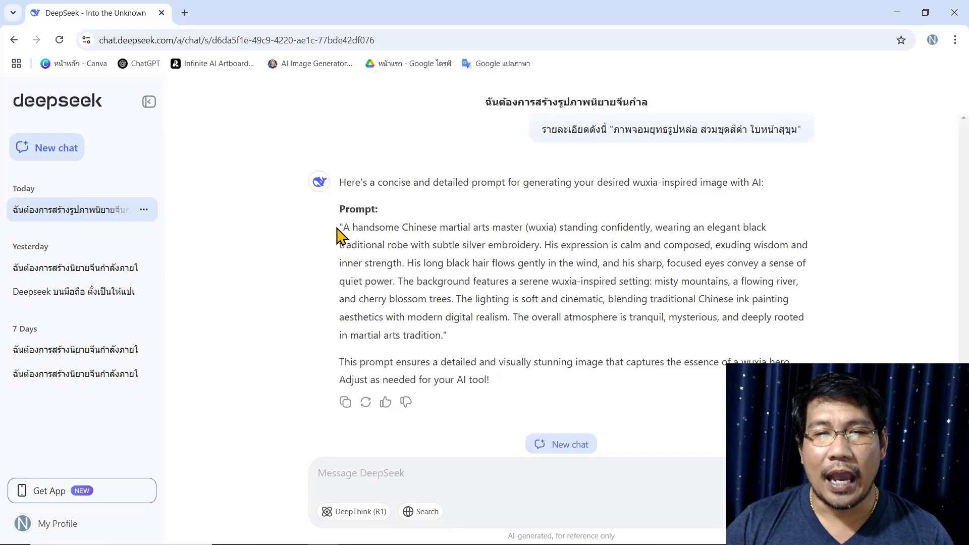
Step: Copy DeepSeek's full quoted prompt and paste it as the image description in PicLumen
left_click_drag(339, 227, 478, 337)
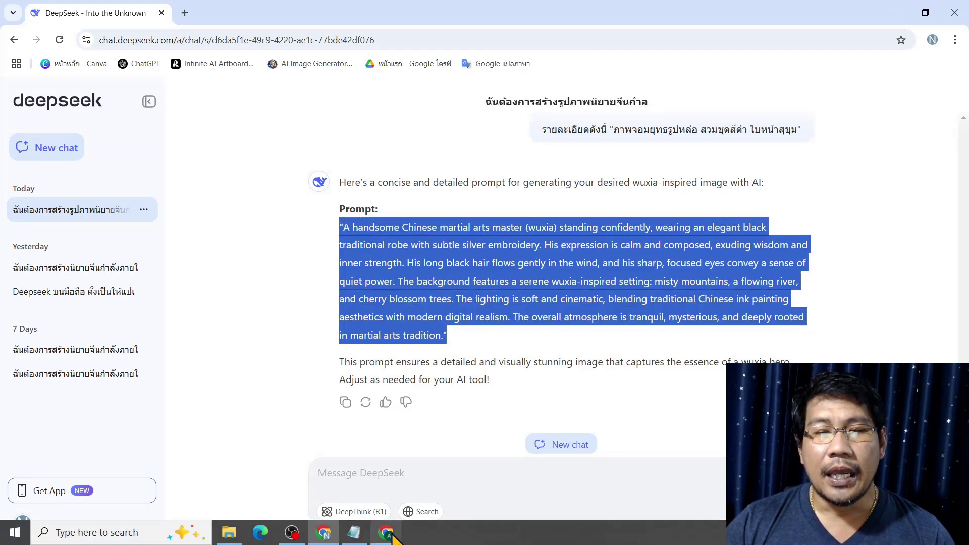
left_click(390, 535)
left_click(239, 83)
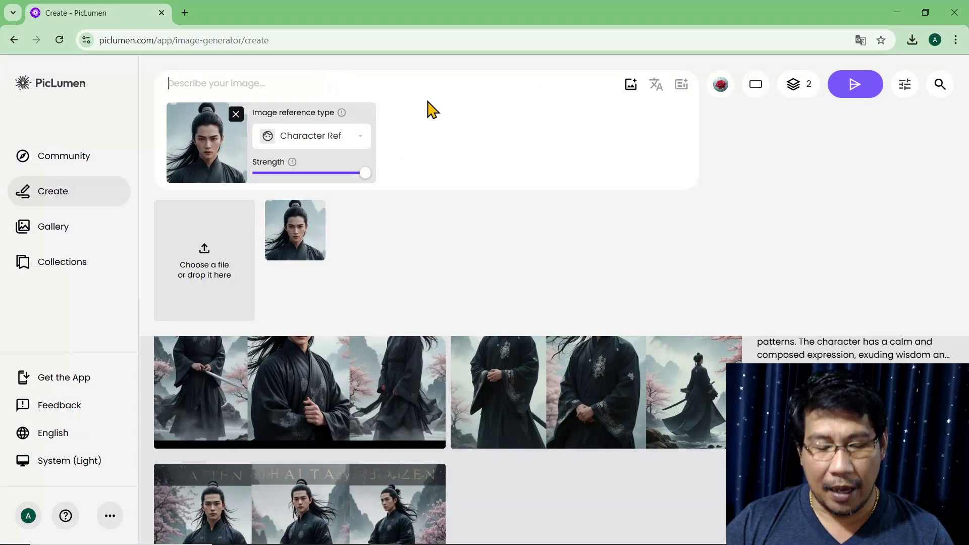
key("ctrl+v")
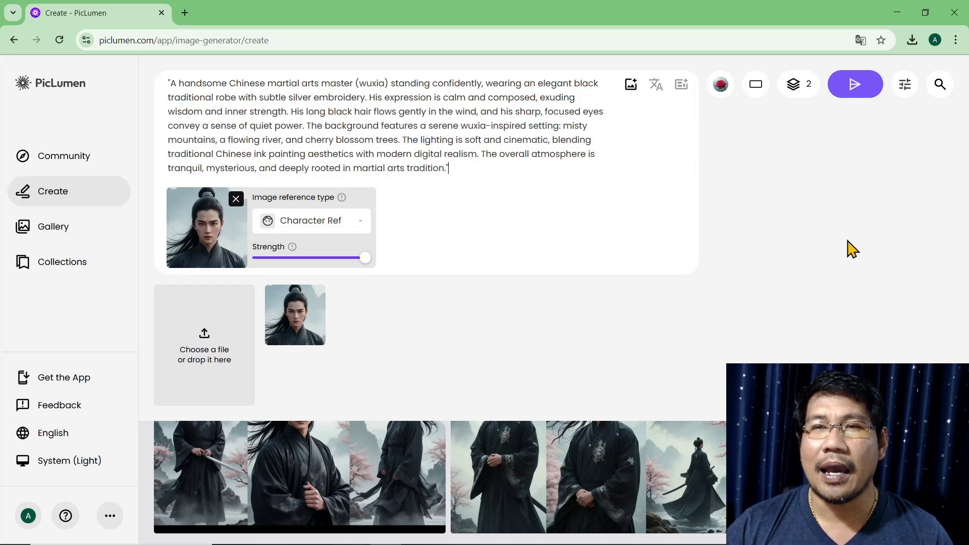
Step: Set the batch image count to 1 and generate the image with the Character Ref reference
left_click(722, 88)
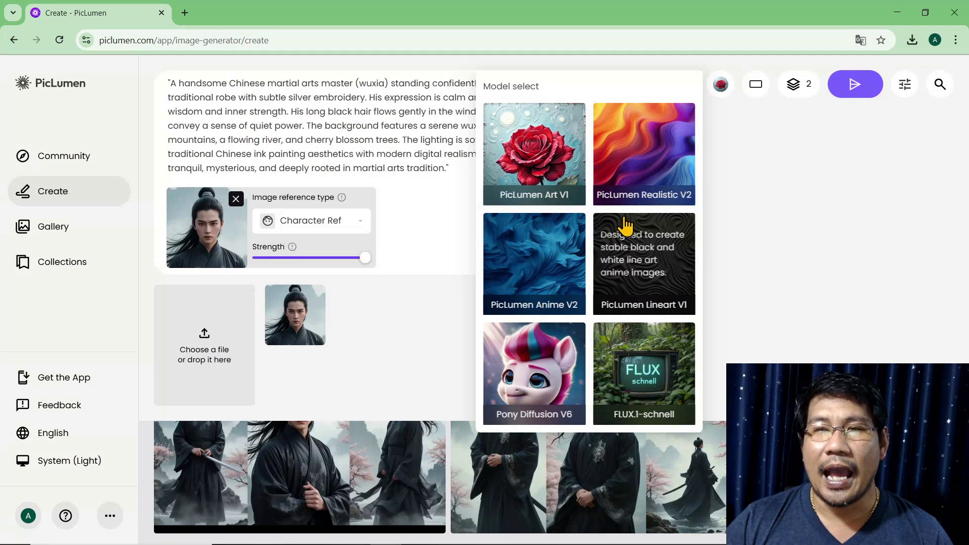
left_click(823, 155)
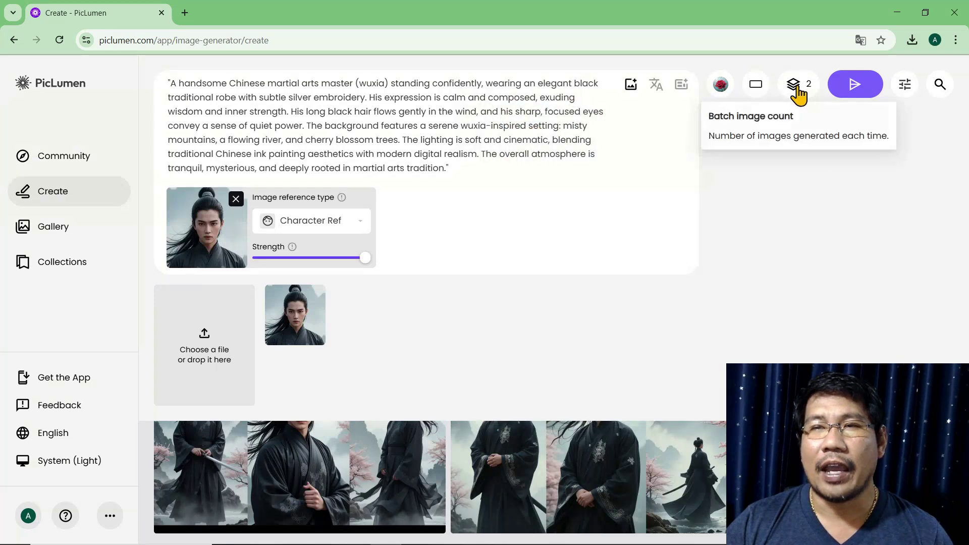
left_click(796, 84)
left_click(784, 120)
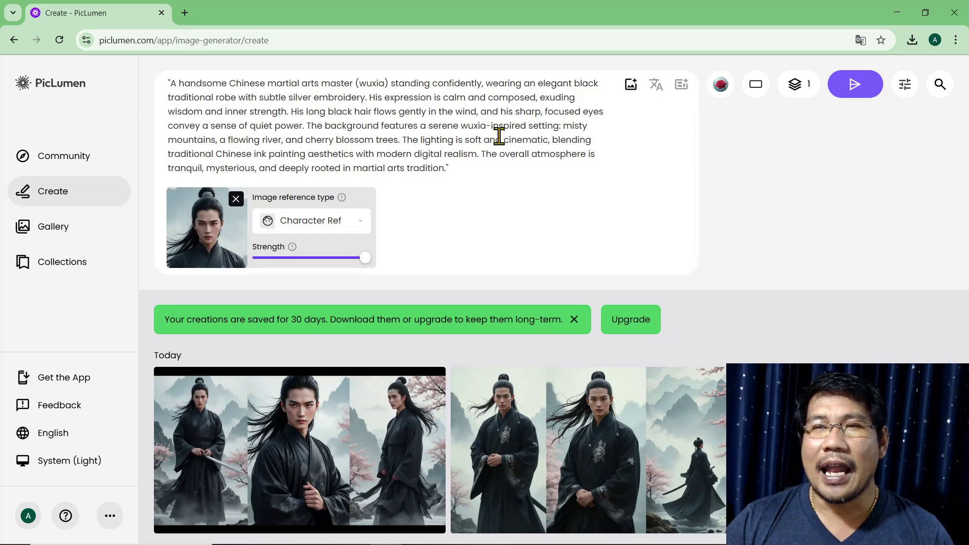
left_click(854, 93)
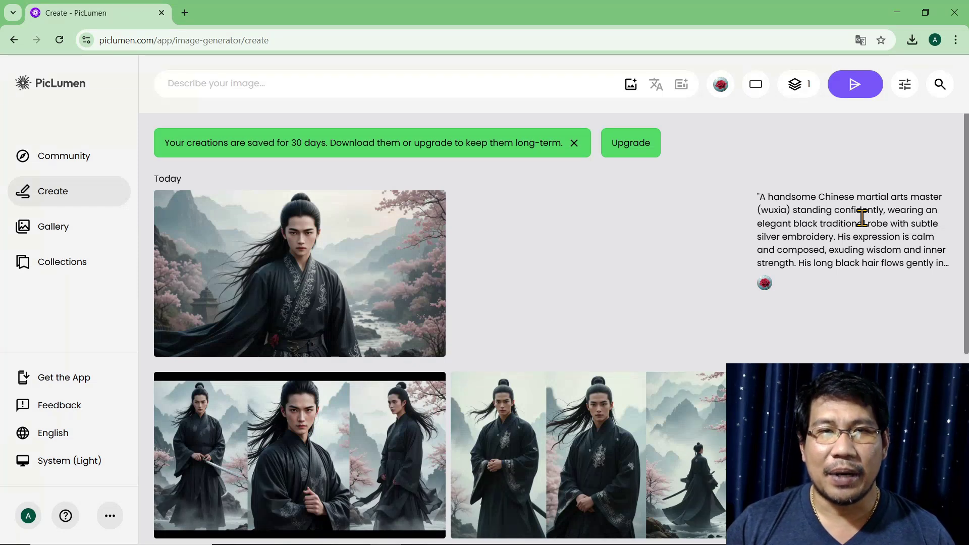
left_click(631, 86)
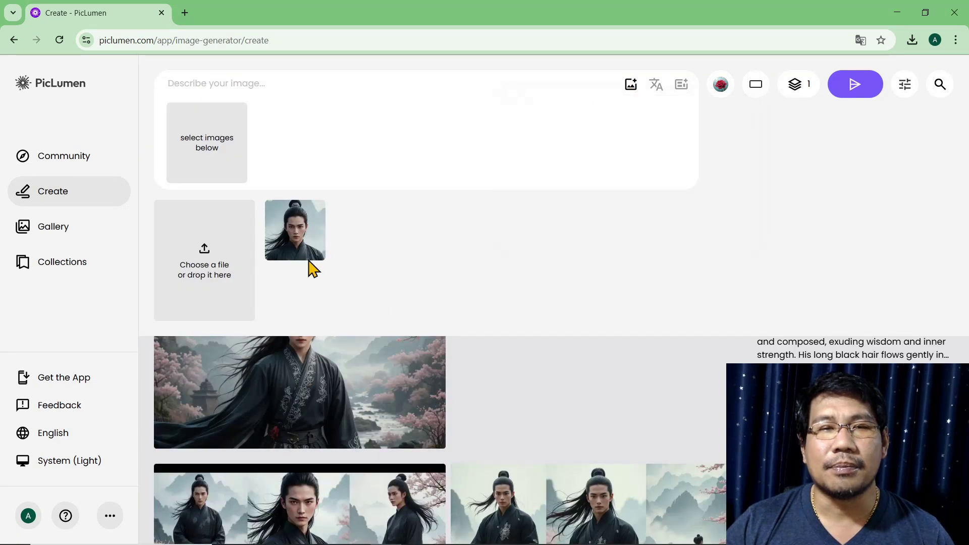
left_click(557, 392)
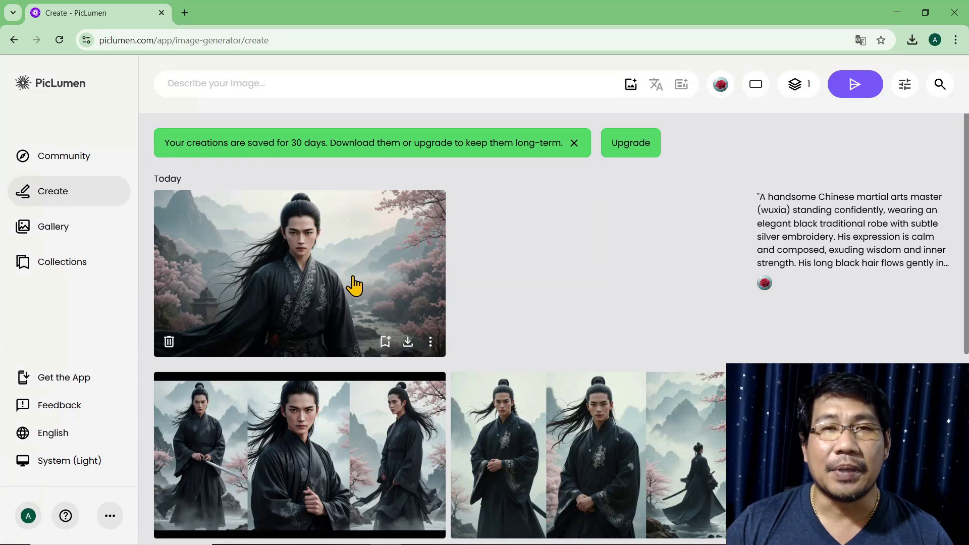
Step: Switch to the Notepad notes and copy the scene line "ภาพจอมยุทธรูปหล่อ สวมชุดสีดำ ถือกระบี่ ยืนอยู่บนหน้าผา โทนสีอุ่น ภาพแนวภาพยนตร์"
mouse_move(386, 537)
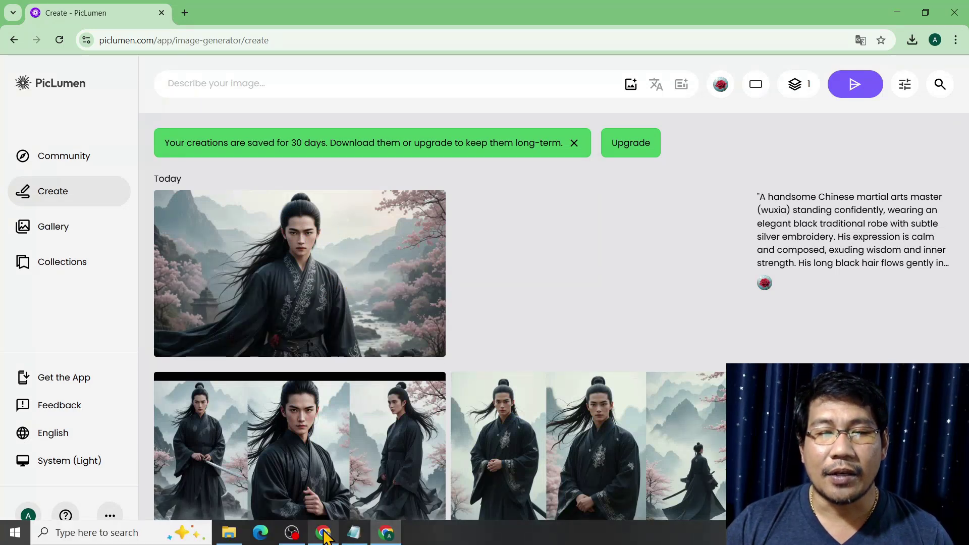
left_click(353, 533)
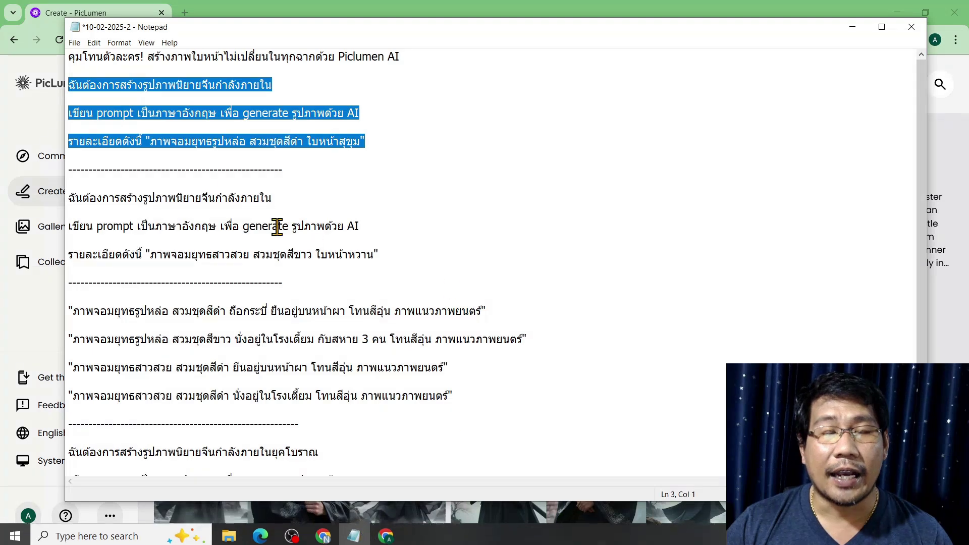
left_click(207, 154)
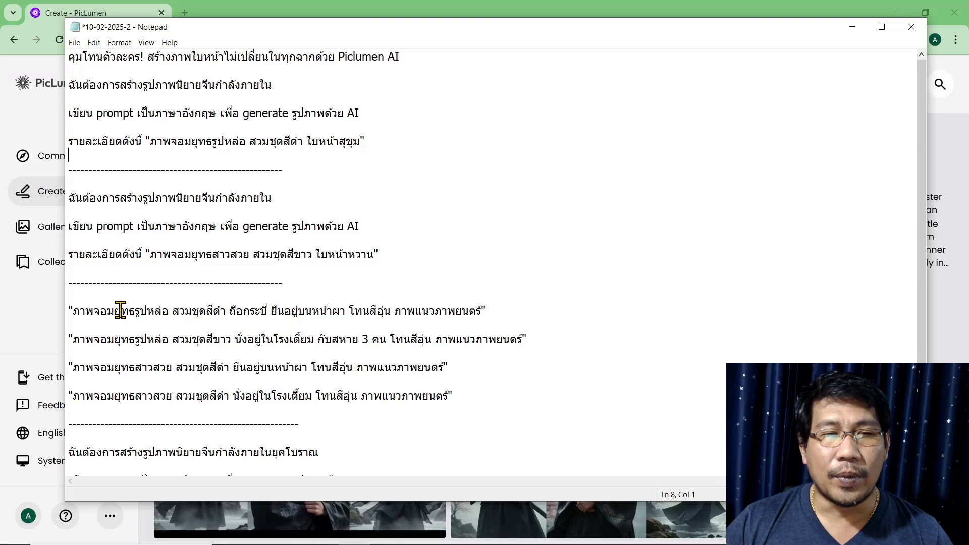
left_click_drag(72, 310, 47, 299)
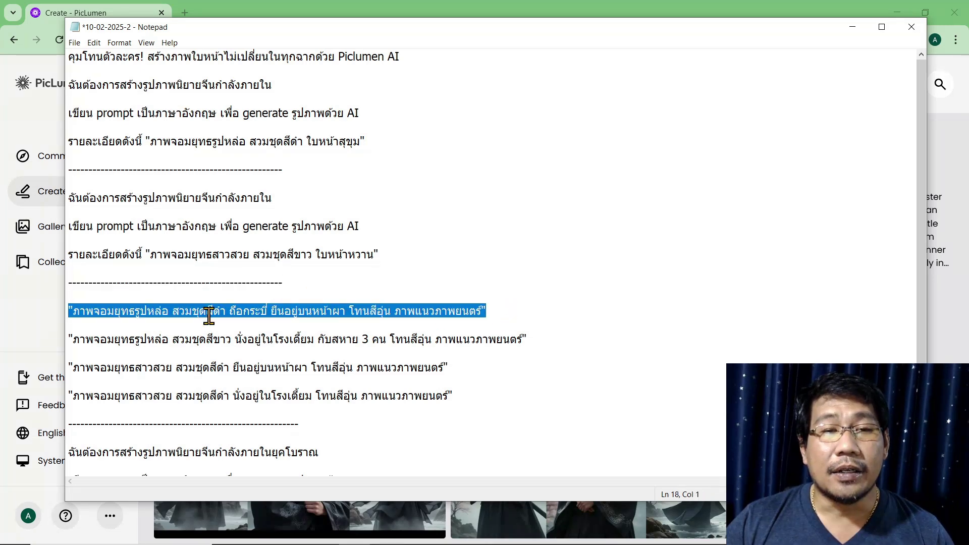
right_click(222, 309)
left_click(252, 341)
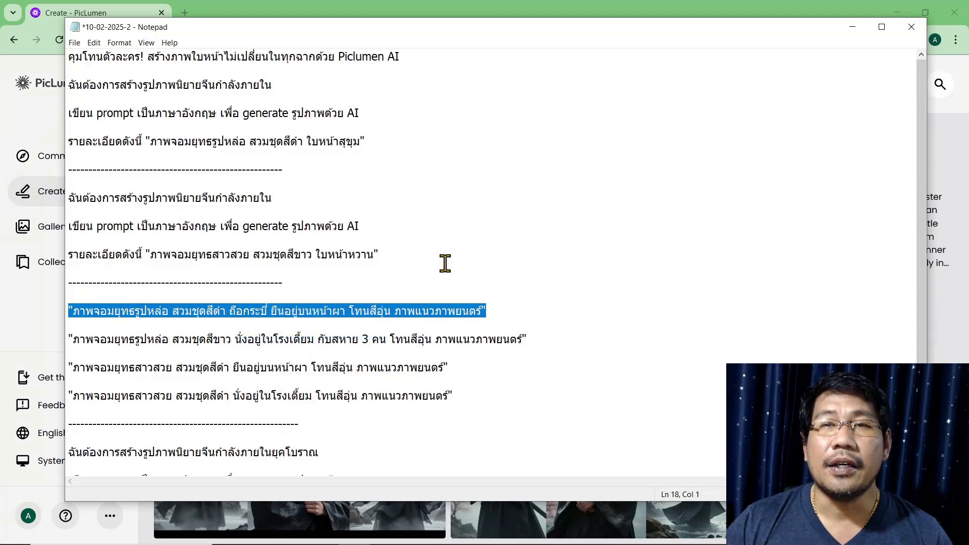
Step: Return to PicLumen and add the uploaded portrait of the black-robed man as the Character Ref image
left_click(852, 27)
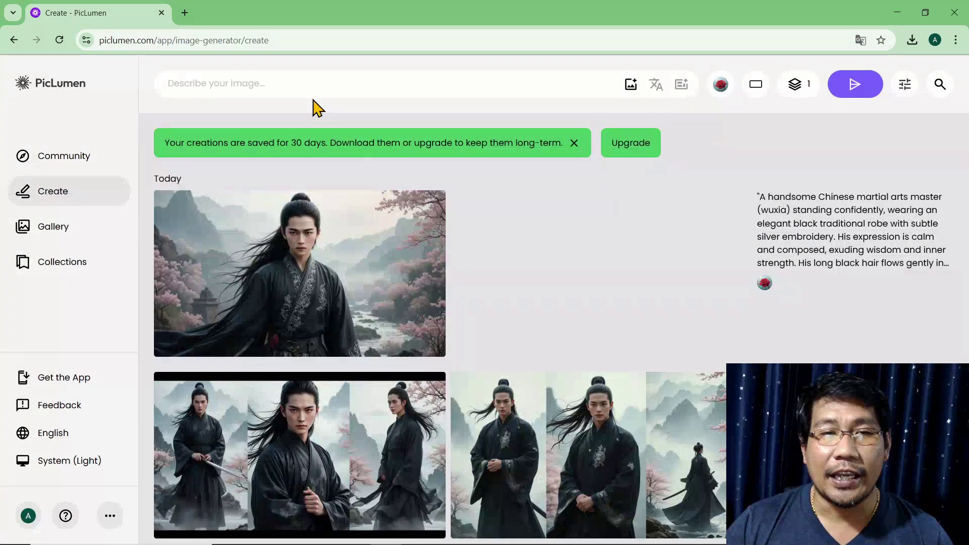
left_click(632, 91)
left_click(299, 238)
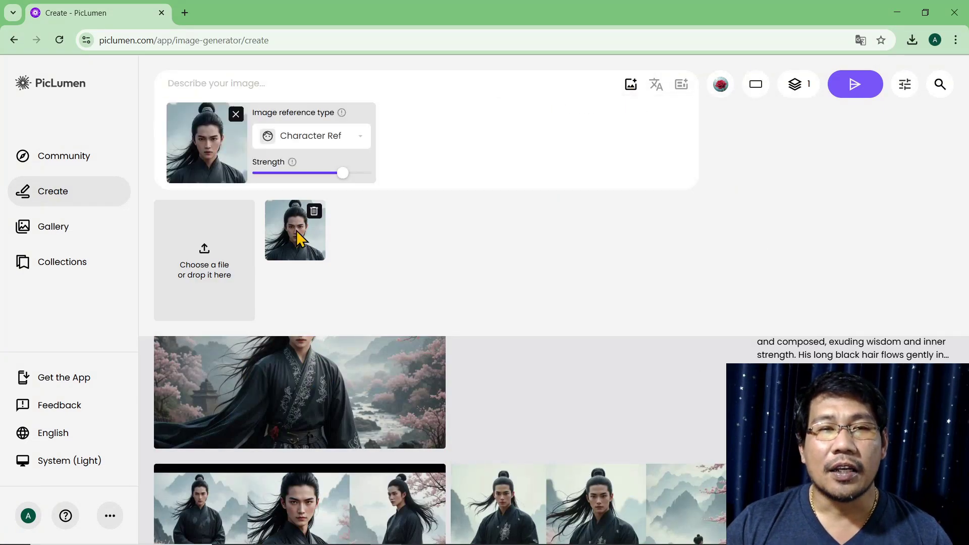
left_click(329, 87)
key("ctrl+v")
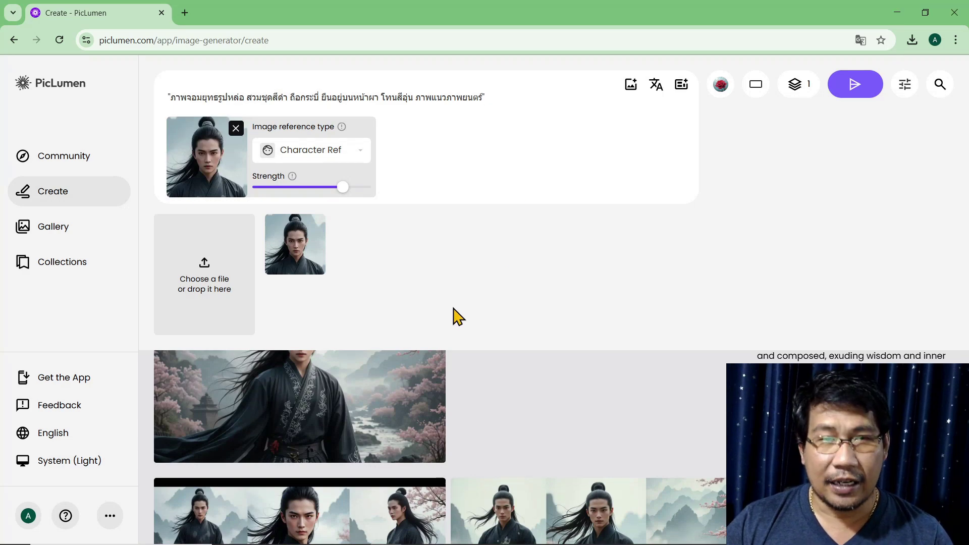
key("ctrl+z")
Step: Switch to the DeepSeek chat and send the copied Thai description of the hero standing on a cliff with a sword
mouse_move(359, 529)
left_click(325, 532)
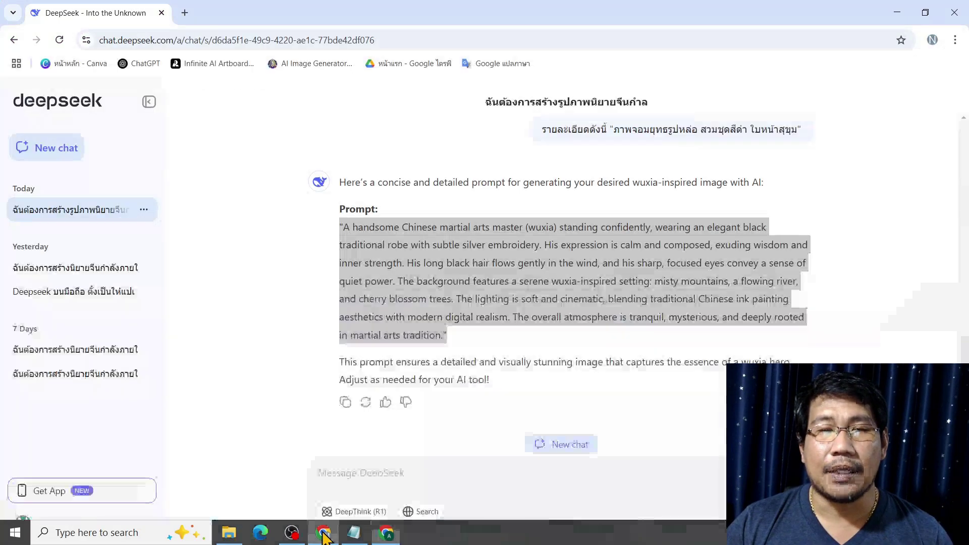
left_click(424, 480)
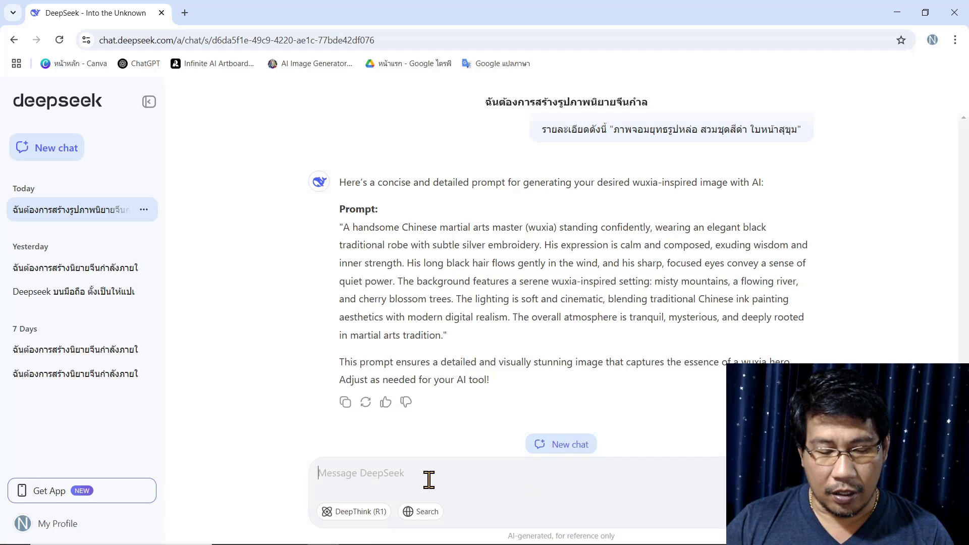
key("ctrl+v")
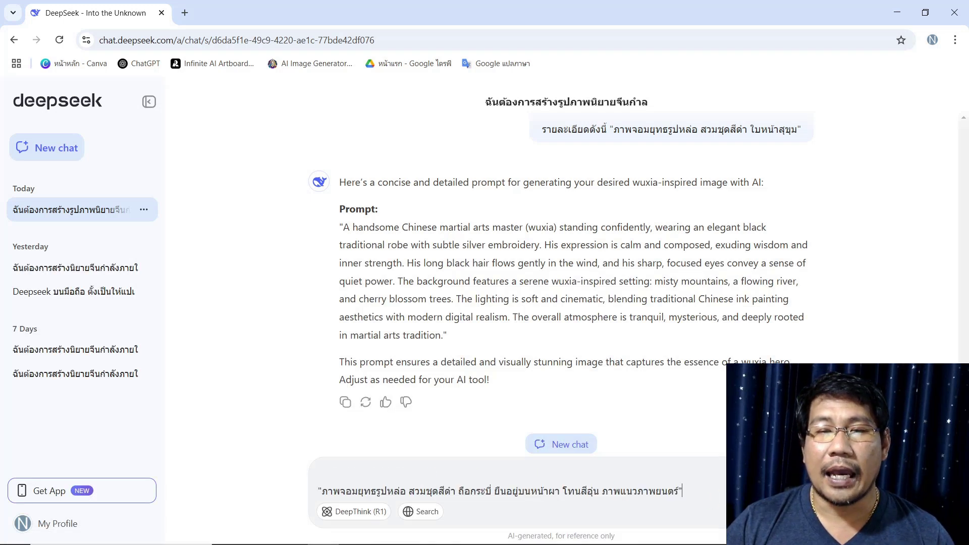
key("Return")
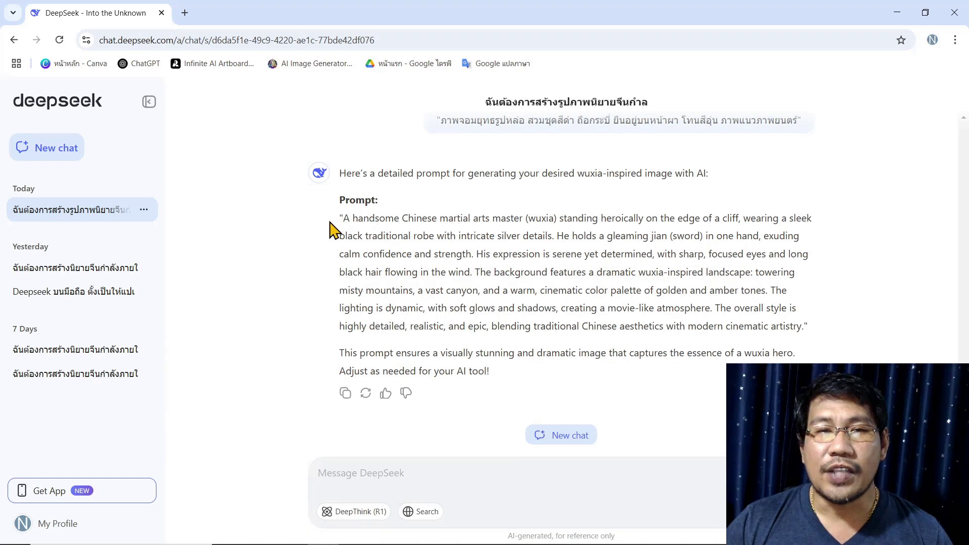
Step: Copy the full English prompt about the martial arts master on the cliff edge from DeepSeek's reply
left_click_drag(339, 218, 810, 344)
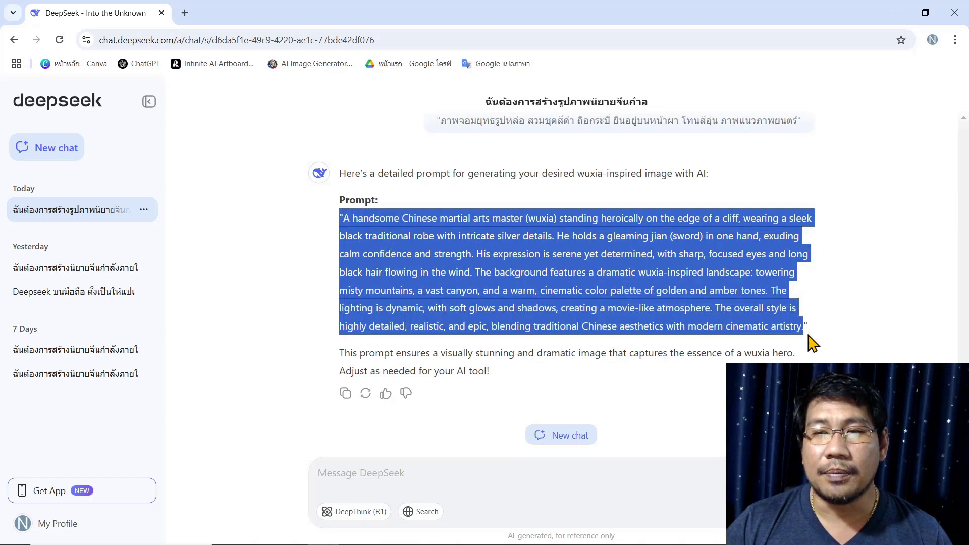
right_click(559, 263)
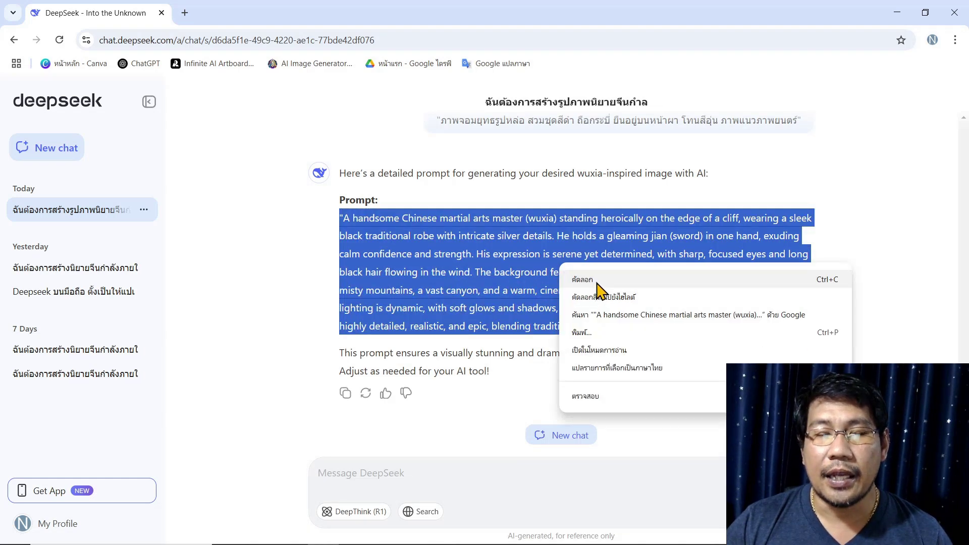
left_click(596, 280)
Step: Switch to PicLumen, paste the copied cliff prompt as the image description and generate the image with the Character Ref portrait
left_click(386, 533)
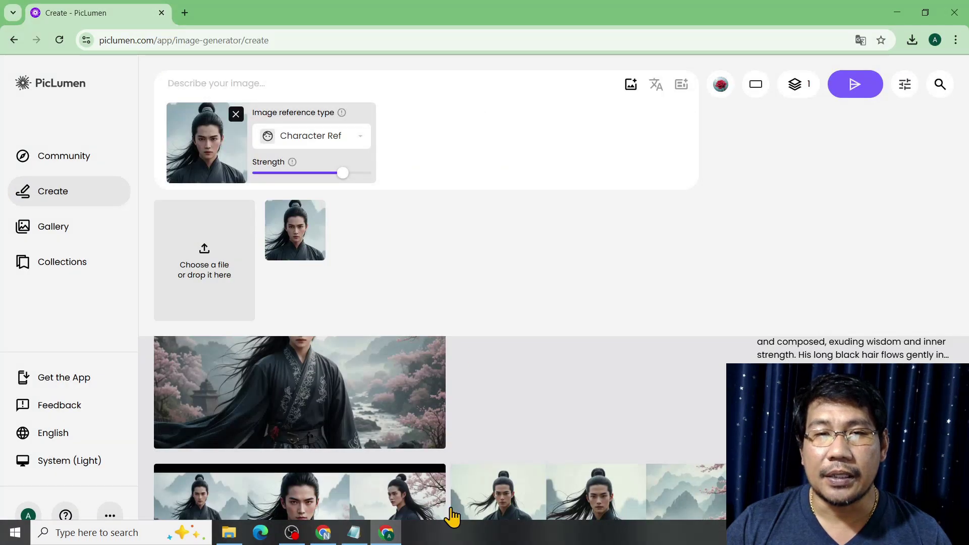
left_click(323, 86)
key("ctrl+v")
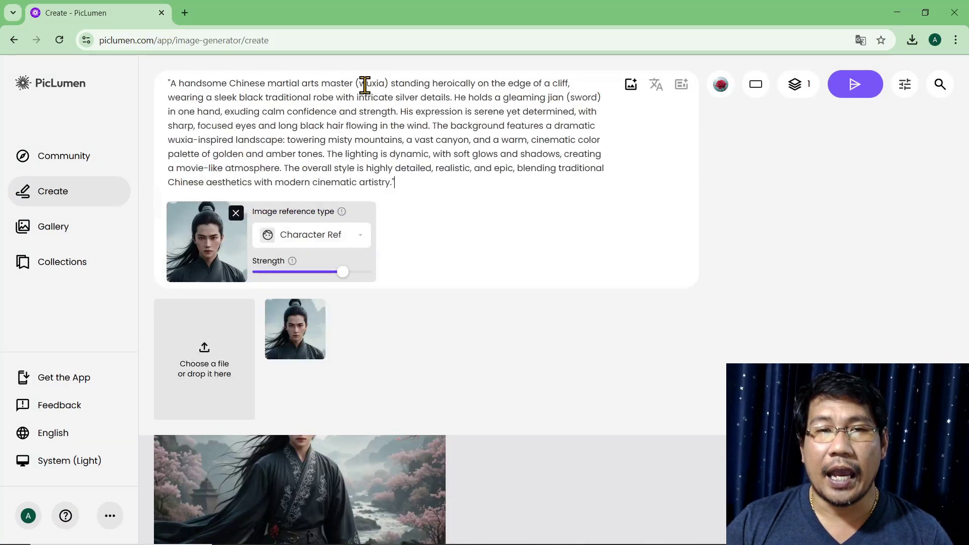
left_click(857, 82)
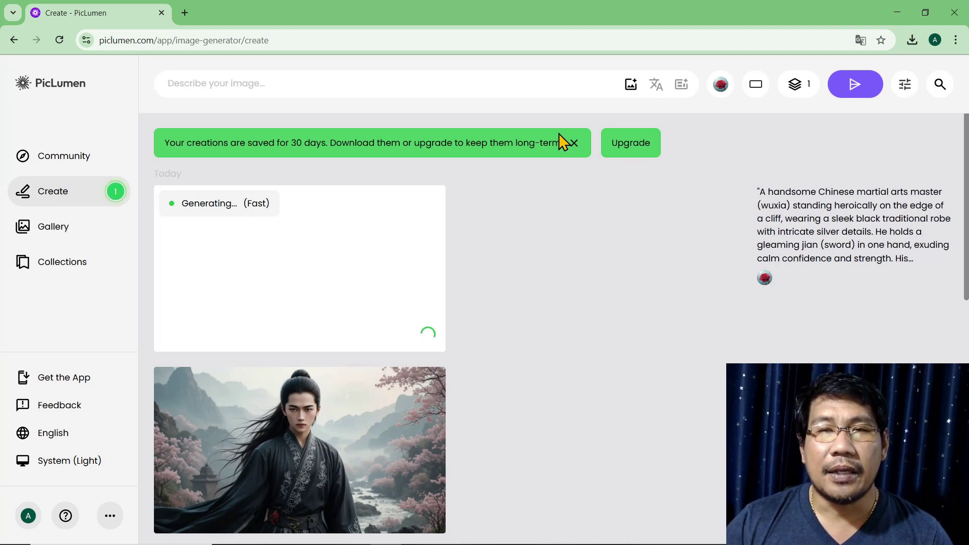
Step: Add the uploaded front-facing portrait as the Character Ref image again and raise its reference strength to the maximum
left_click(630, 86)
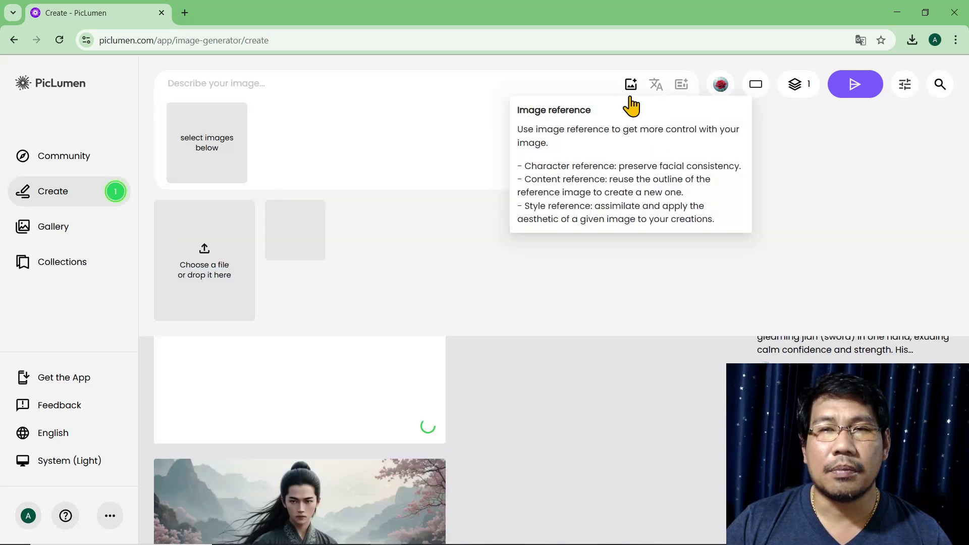
left_click(295, 242)
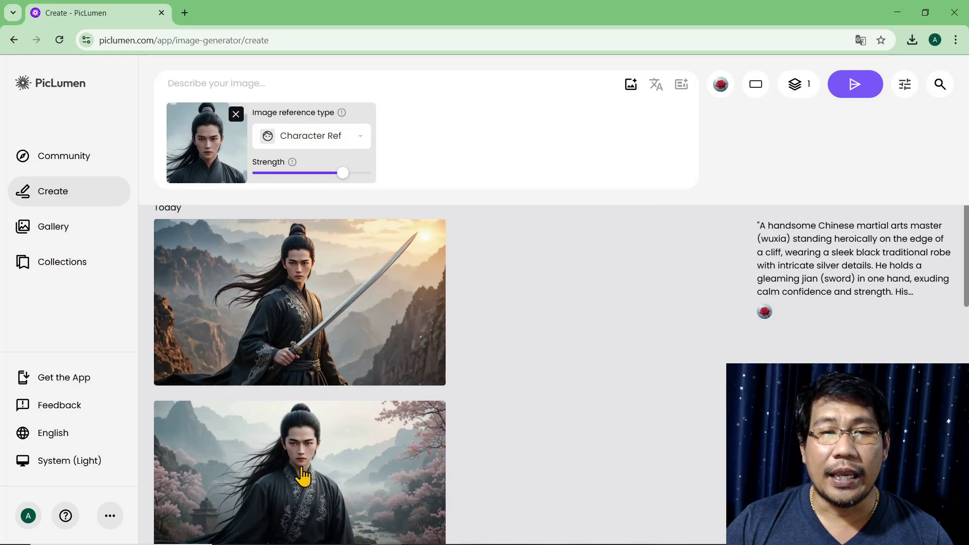
left_click_drag(346, 174, 460, 199)
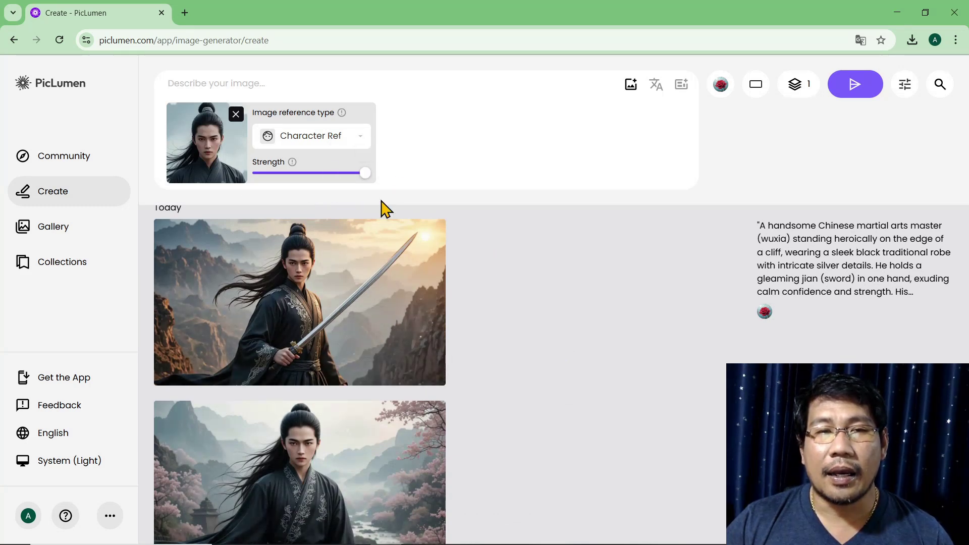
Step: Paste the same cliff prompt as the image description and generate a second version with the stronger reference
left_click(334, 77)
key("ctrl+v")
left_click(854, 83)
Step: Compare the character's face and outfit in the two cliff images with the earlier blossom-valley image and character sheets
scroll(497, 324, "down", 10)
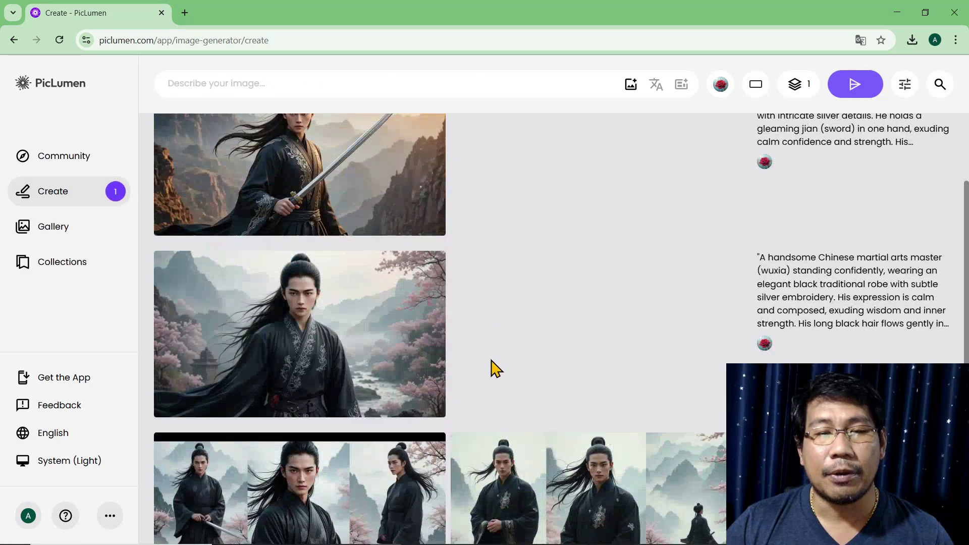
scroll(389, 456, "down", 2)
scroll(395, 439, "up", 10)
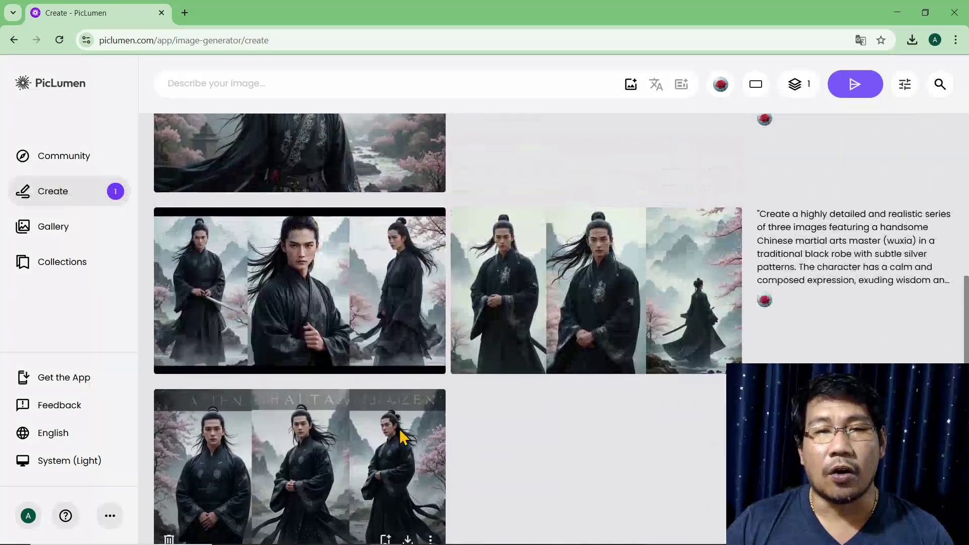
scroll(434, 325, "up", 3)
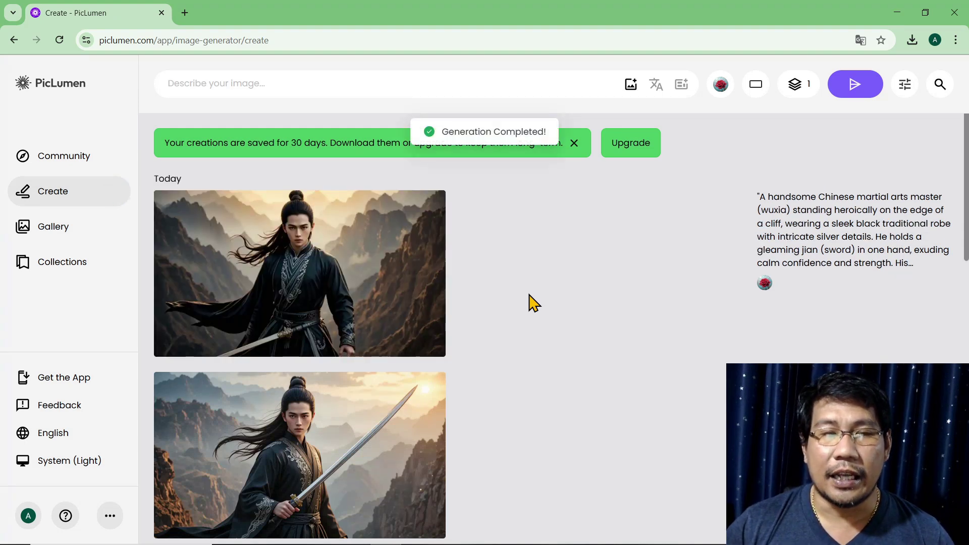
scroll(534, 323, "down", 5)
scroll(402, 447, "up", 4)
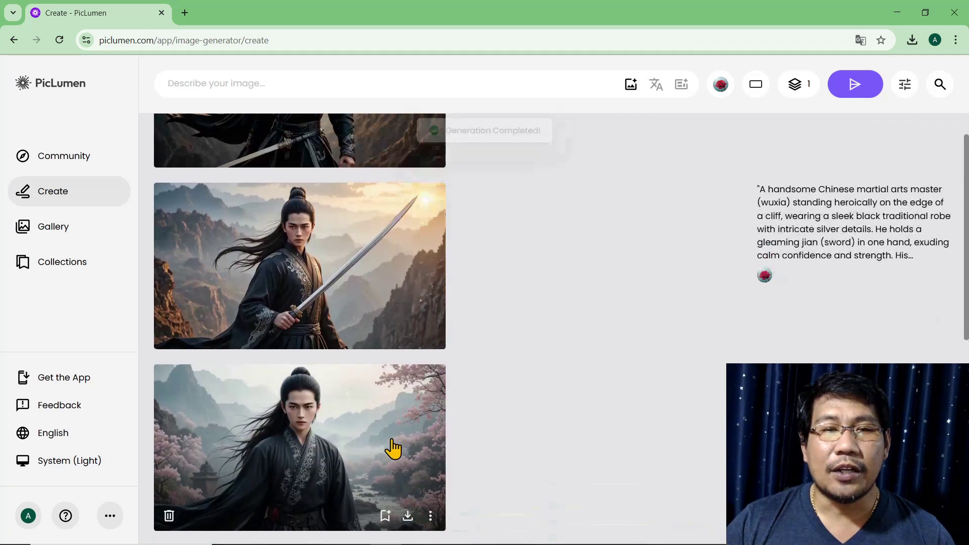
scroll(392, 444, "up", 1)
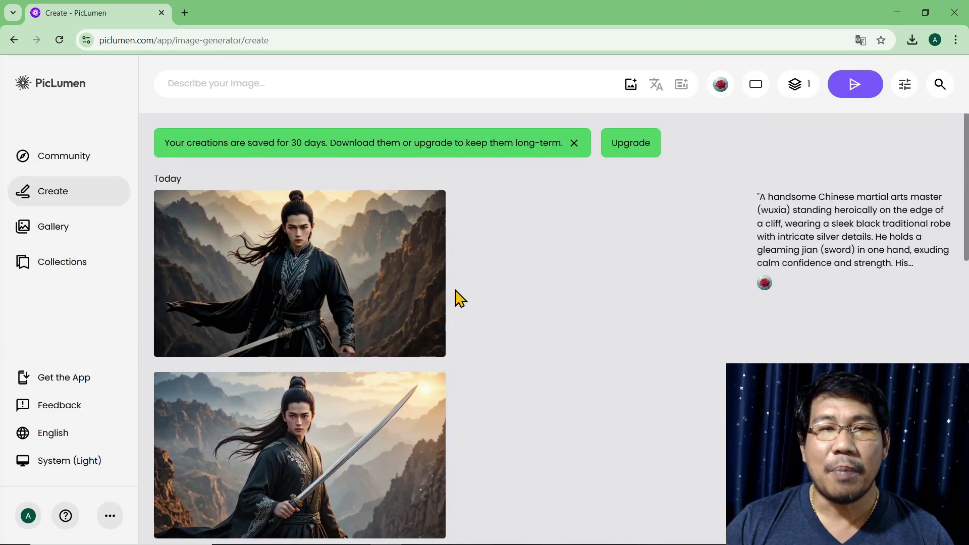
scroll(459, 297, "down", 3)
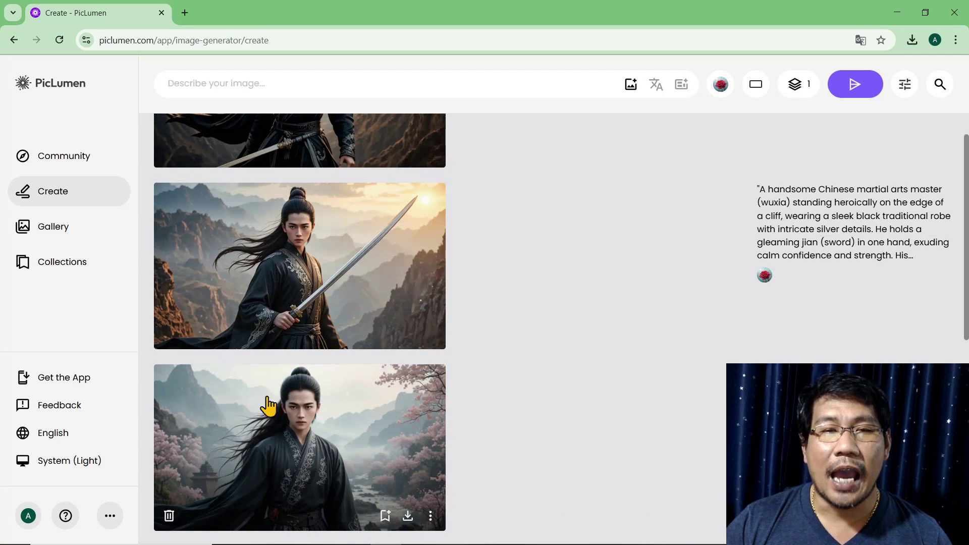
scroll(252, 379, "up", 3)
scroll(383, 403, "down", 3)
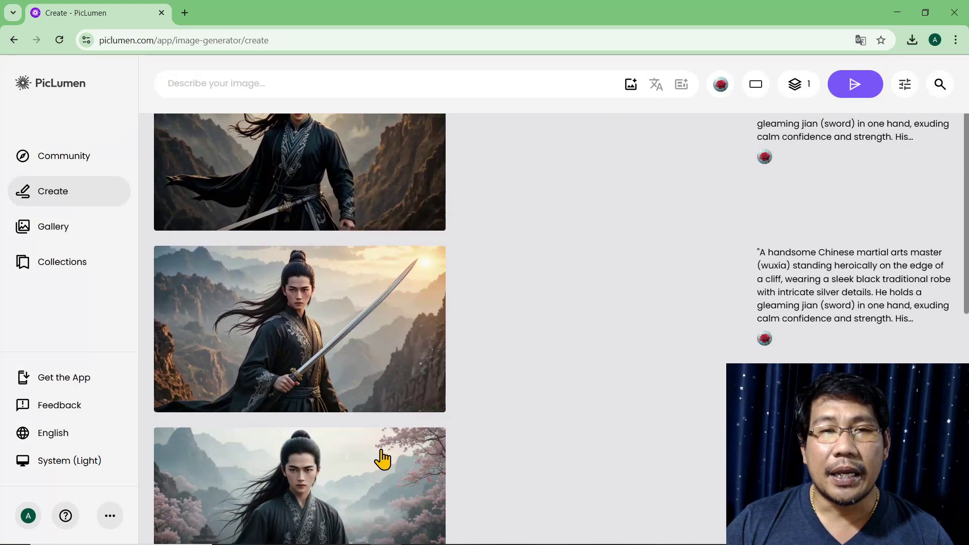
scroll(384, 476, "down", 1)
scroll(389, 472, "up", 3)
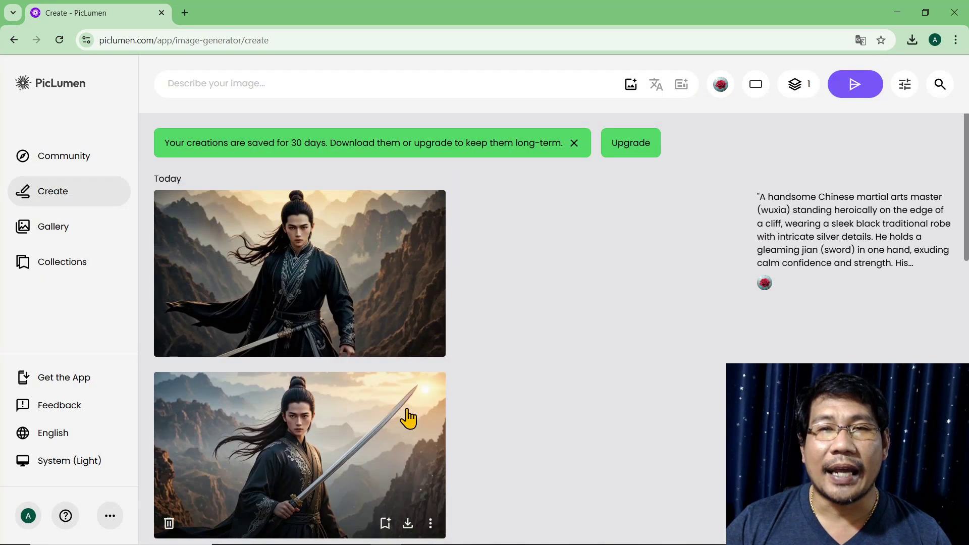
scroll(454, 343, "down", 1)
scroll(530, 222, "up", 2)
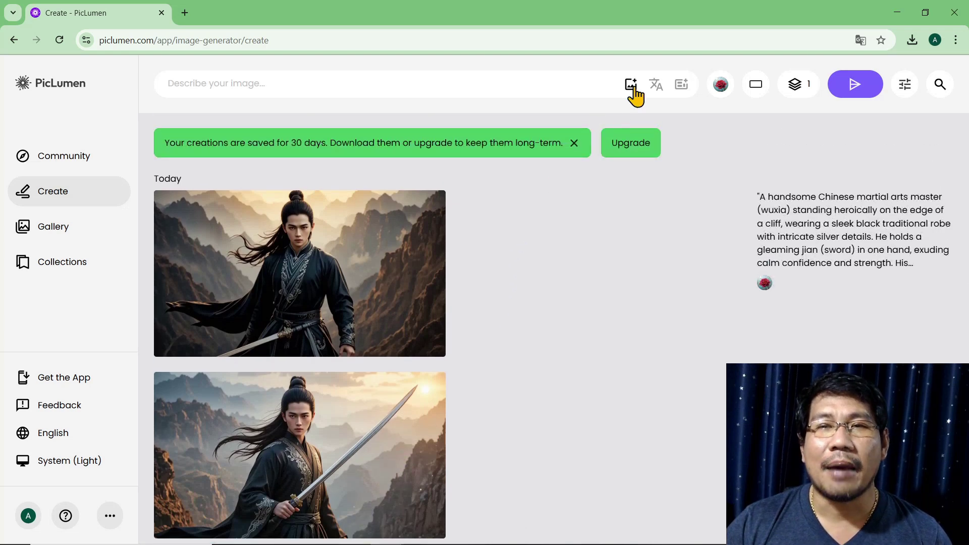
Step: Upload the side-view portrait file 002 from the AI folder and set it as the Character Ref image
mouse_move(632, 99)
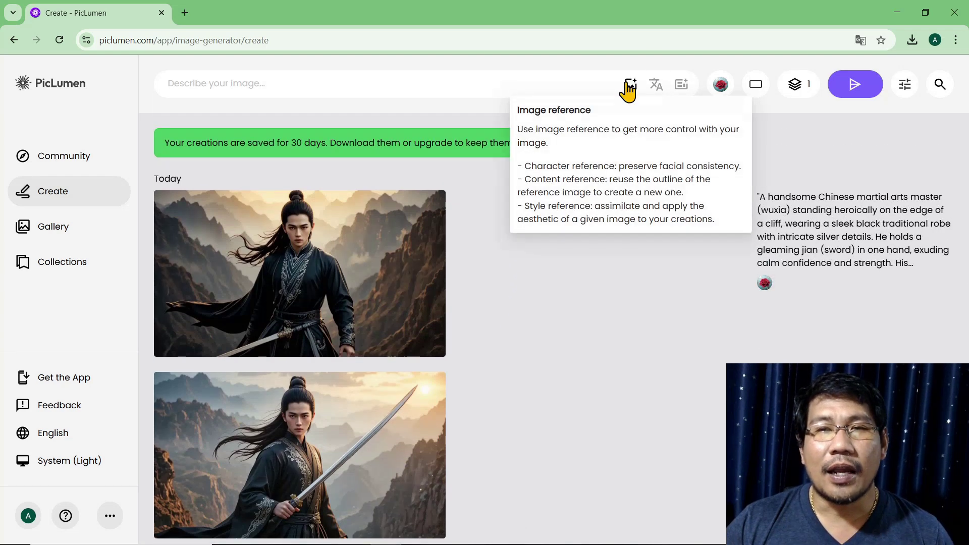
left_click(630, 87)
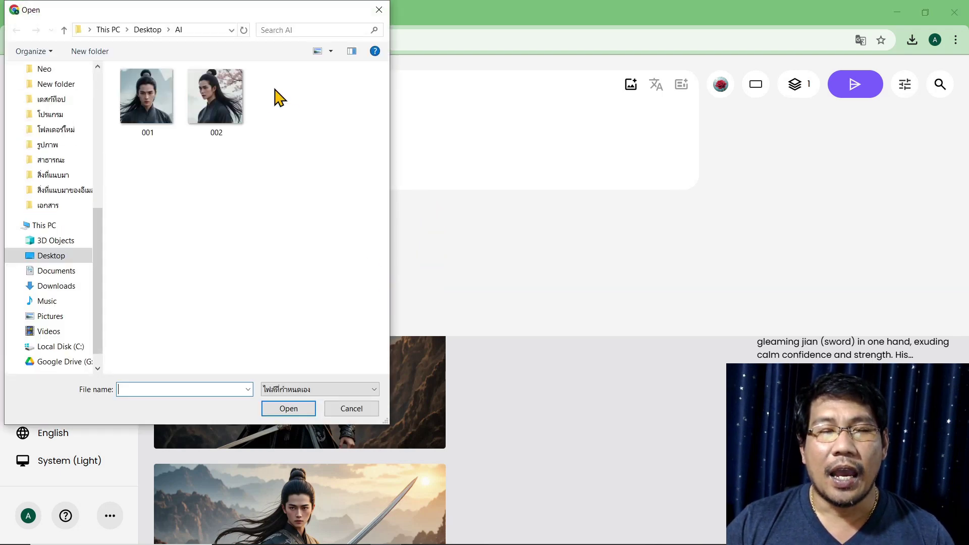
left_click(227, 103)
left_click(302, 410)
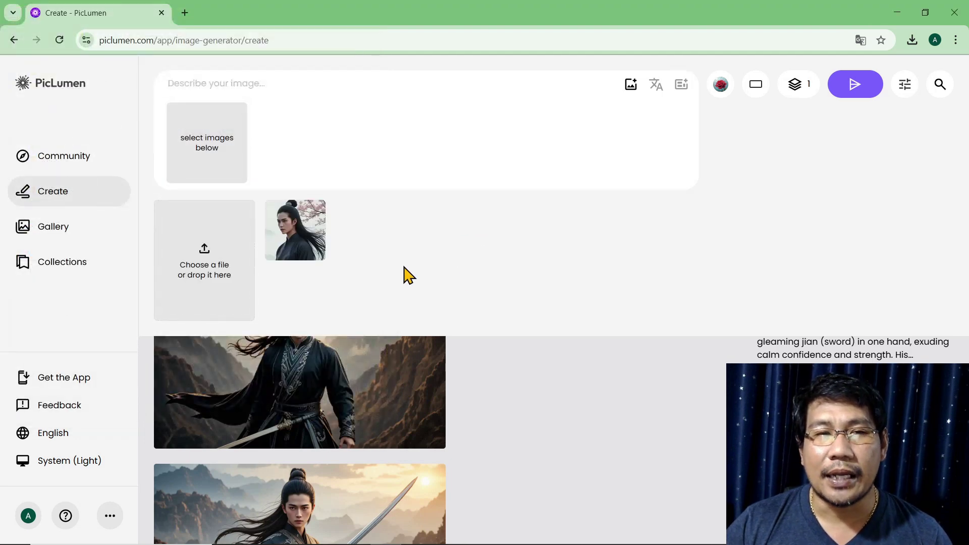
left_click(275, 227)
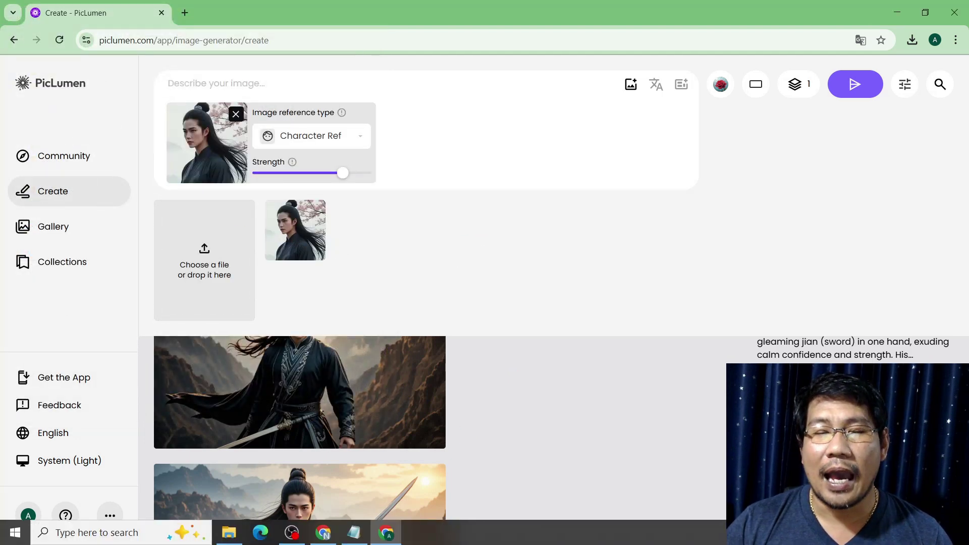
Step: Switch to the DeepSeek chat and copy the still-selected English cliff prompt again
left_click(323, 532)
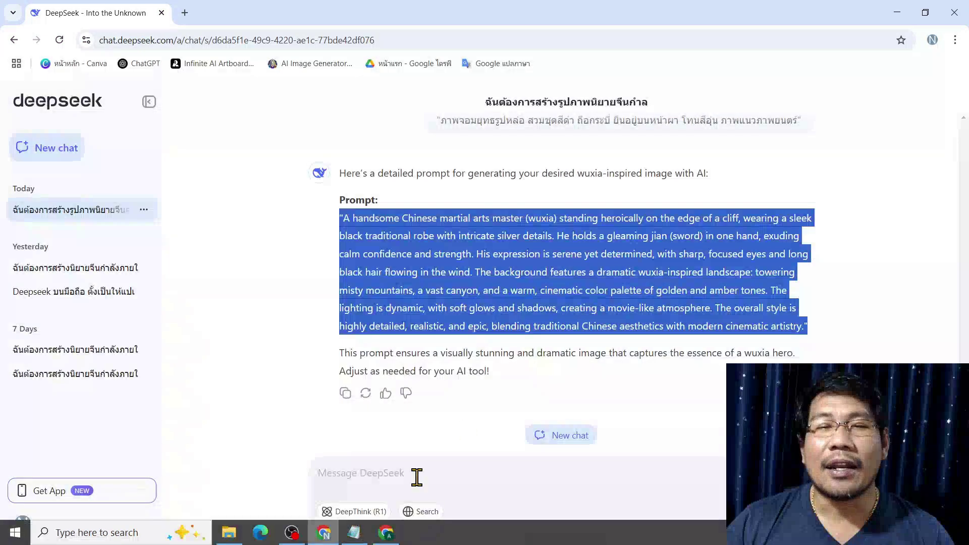
right_click(498, 257)
left_click(530, 277)
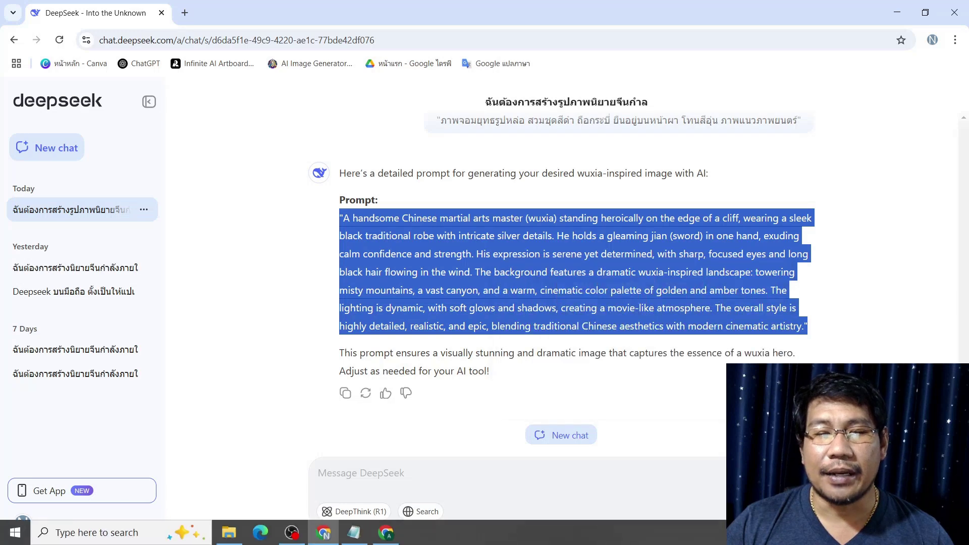
Step: Return to PicLumen, paste the cliff prompt and generate the image with the side-view Character Ref at strength 0.8
left_click(387, 533)
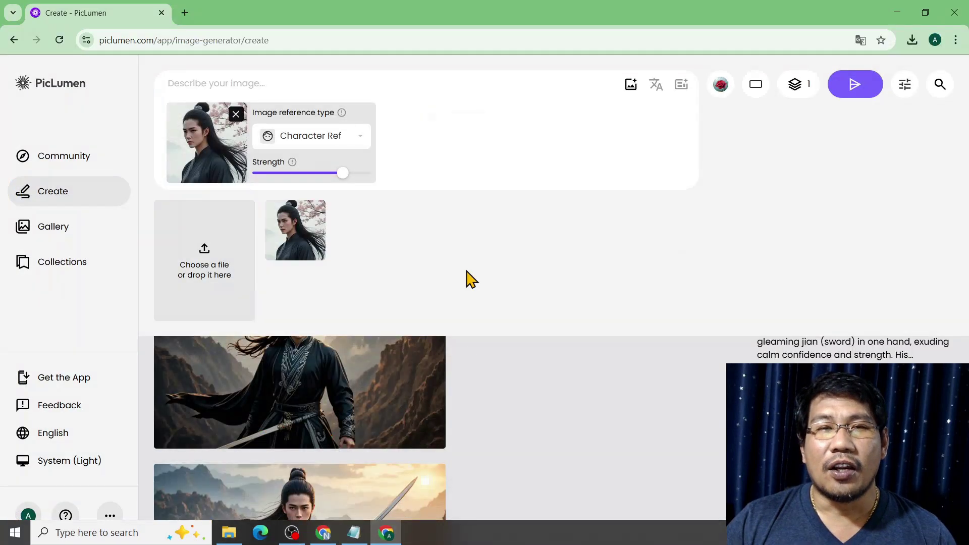
left_click(346, 82)
key("ctrl+v")
mouse_move(344, 282)
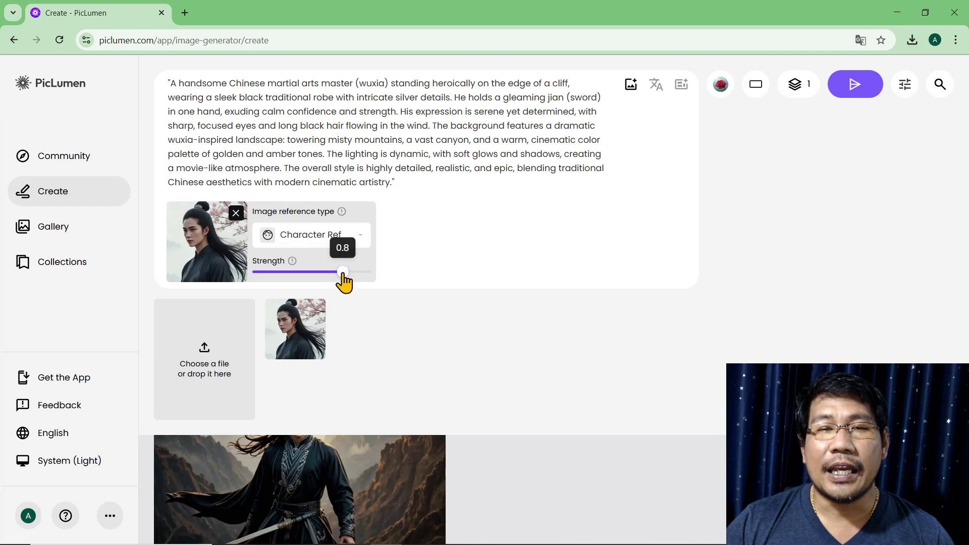
left_click(852, 84)
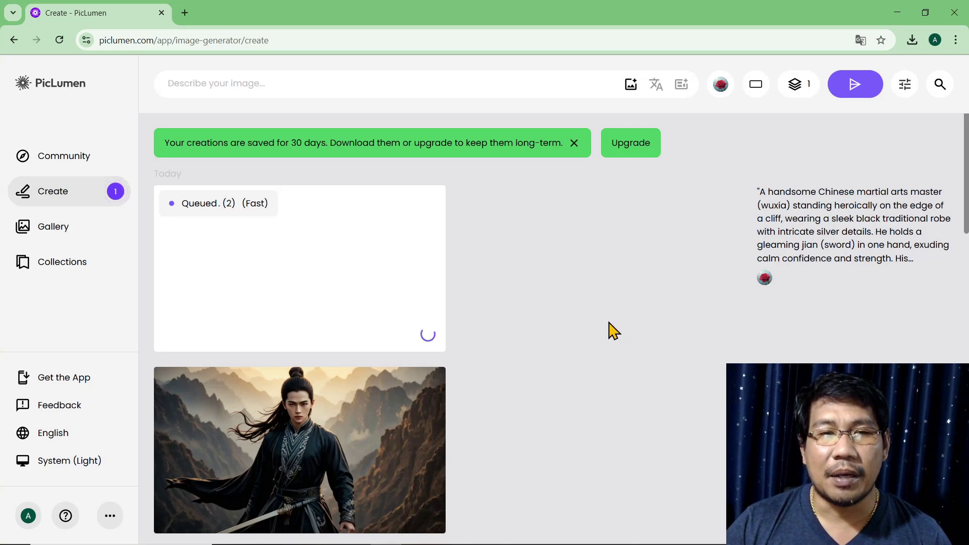
Step: Review the earlier cliff, blossom-valley and character sheet images in the creation list while the new image is generated
scroll(613, 330, "down", 10)
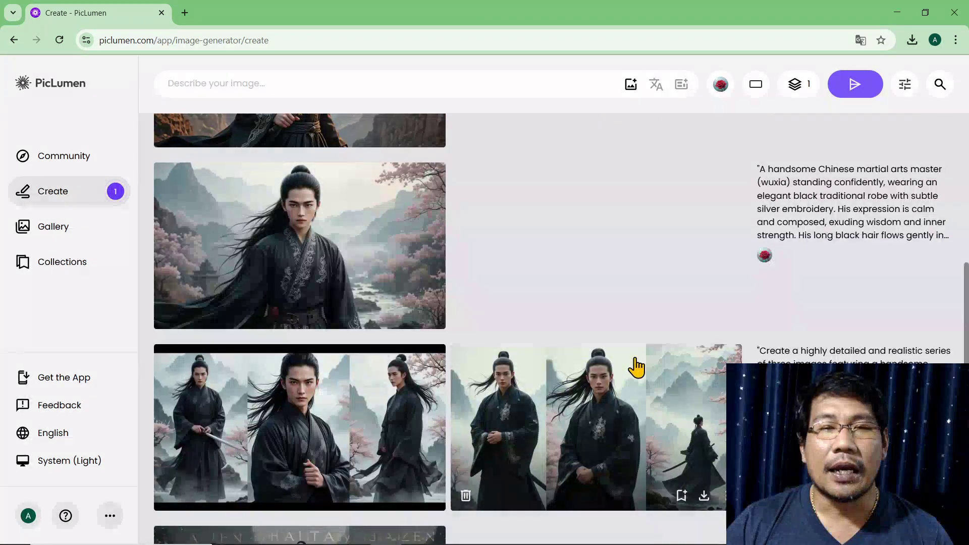
scroll(636, 367, "up", 10)
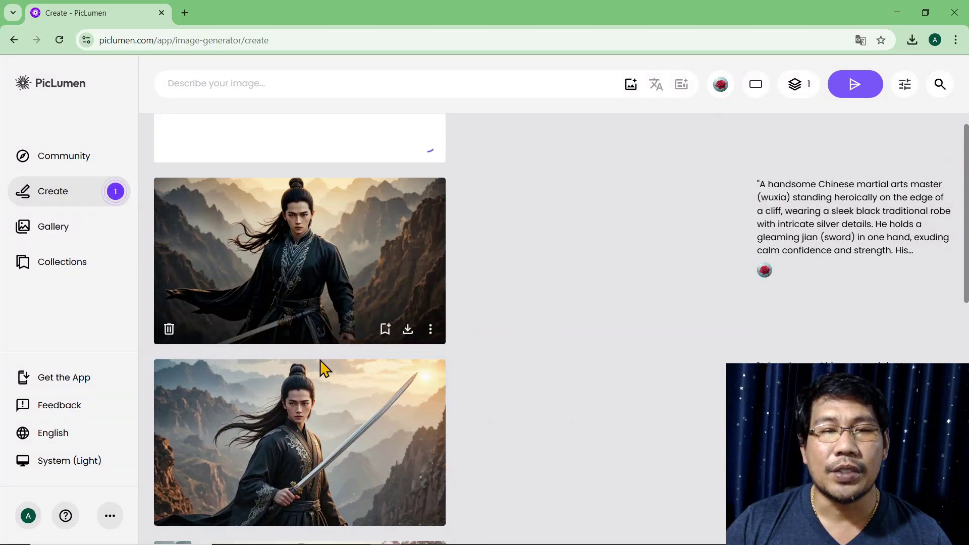
scroll(303, 364, "down", 5)
scroll(302, 389, "down", 2)
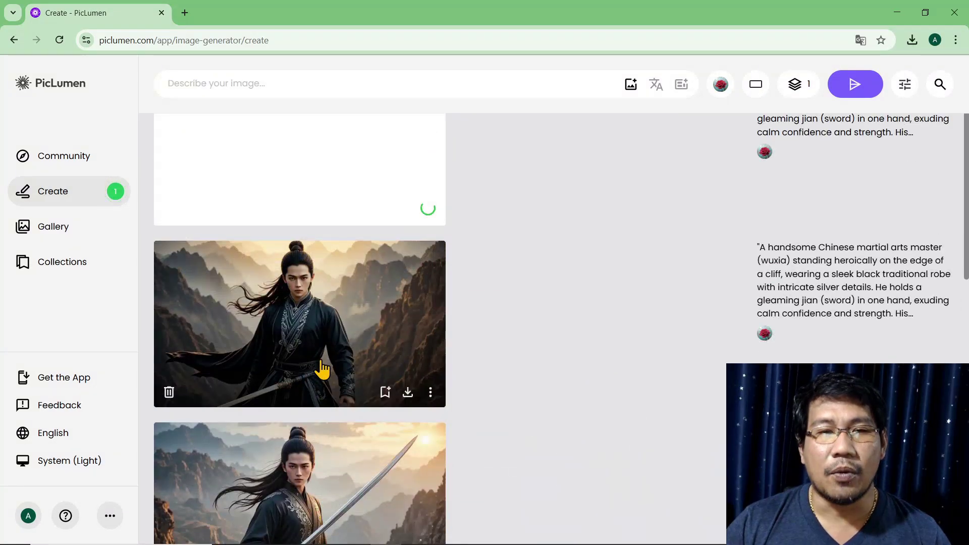